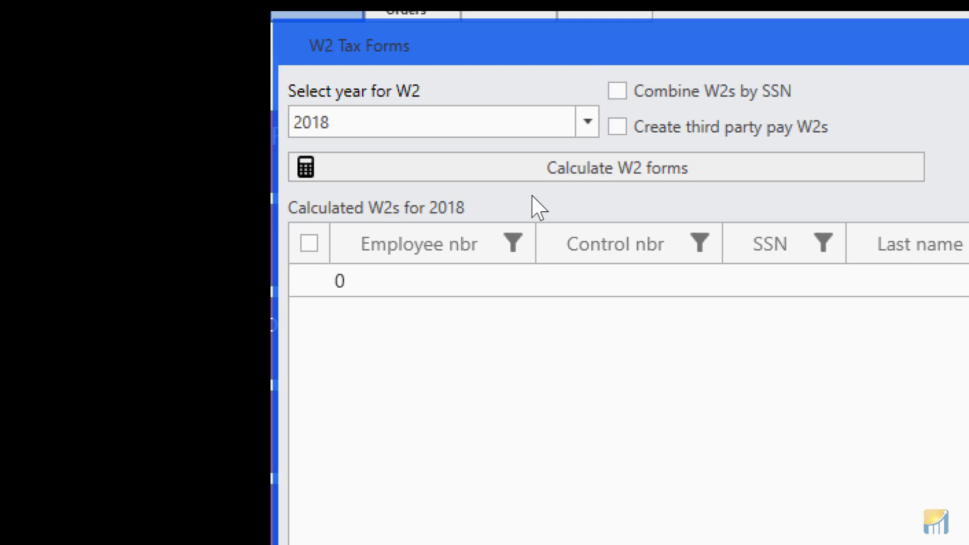
- Enable combining W2s by SSN and creating third party pay W2s, and calculate the W2 forms for 2018
{"action": "left_click", "coordinate": [616, 91]}
{"action": "left_click", "coordinate": [617, 127]}
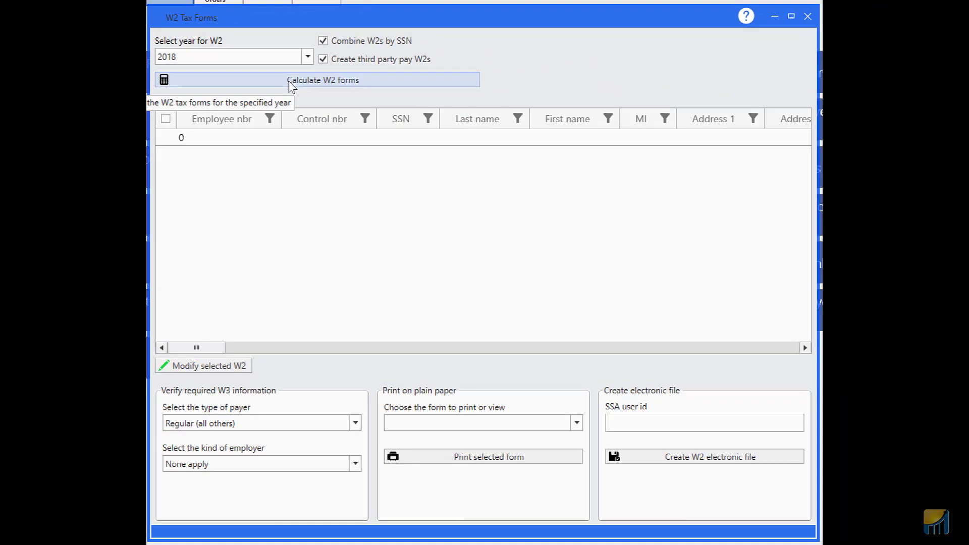
{"action": "left_click", "coordinate": [292, 86]}
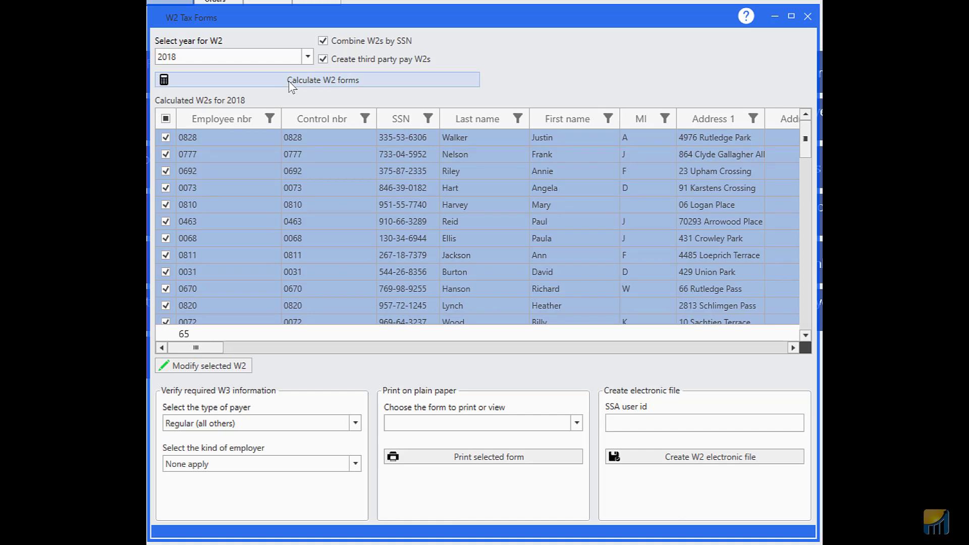
- Recalculate the 2018 W2 forms, agreeing to remove the existing records for that year
{"action": "left_click", "coordinate": [289, 82]}
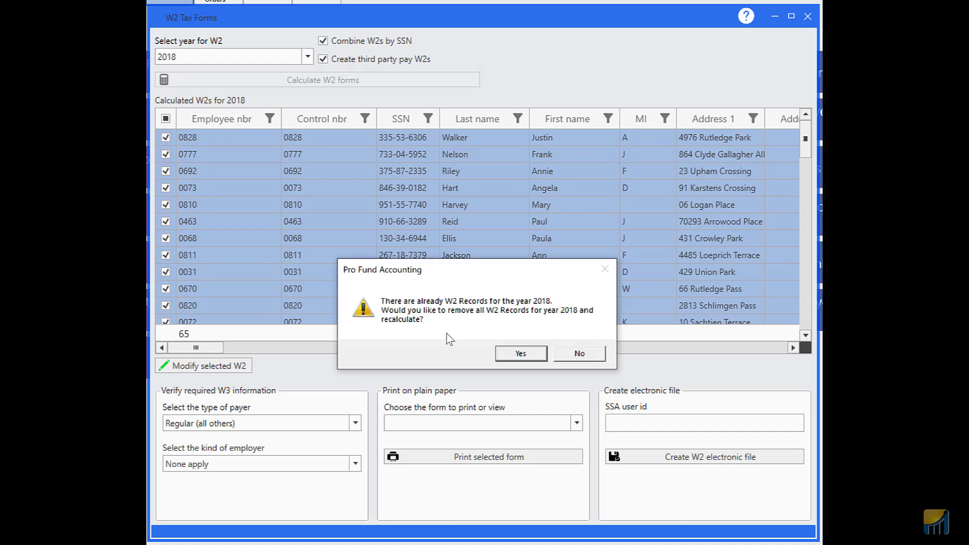
{"action": "left_click", "coordinate": [511, 356]}
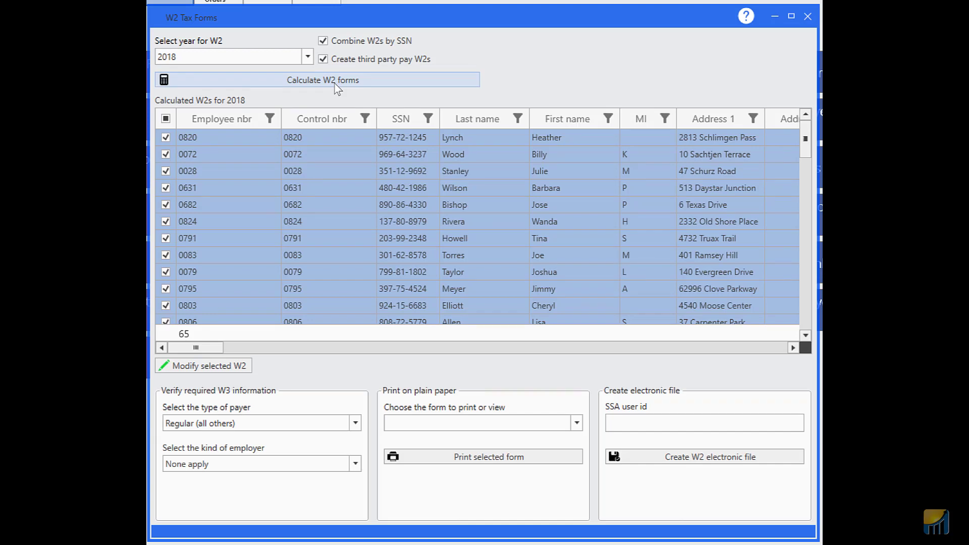
{"action": "left_click", "coordinate": [335, 85]}
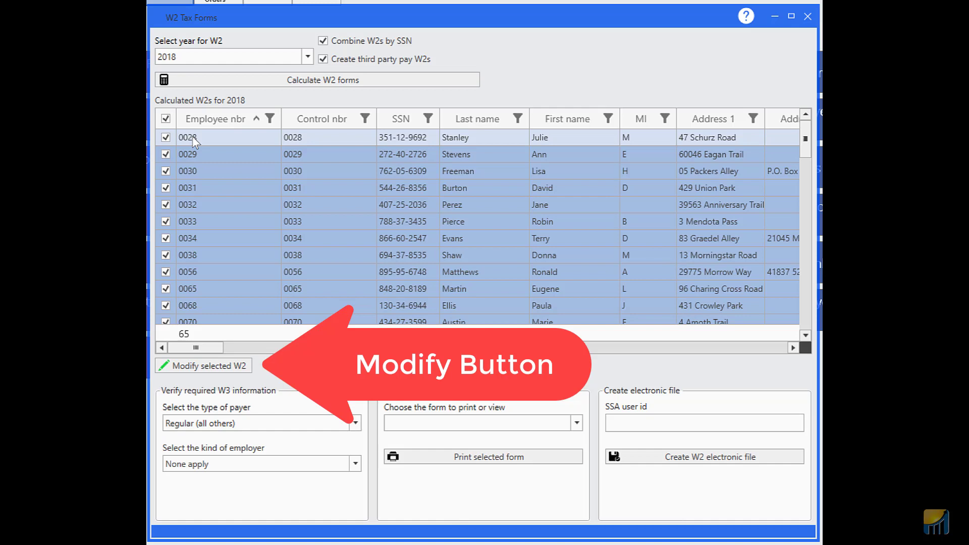
- Change the middle initial to I on the W2 in the third row, save the form and return to the list
{"action": "left_click", "coordinate": [190, 171]}
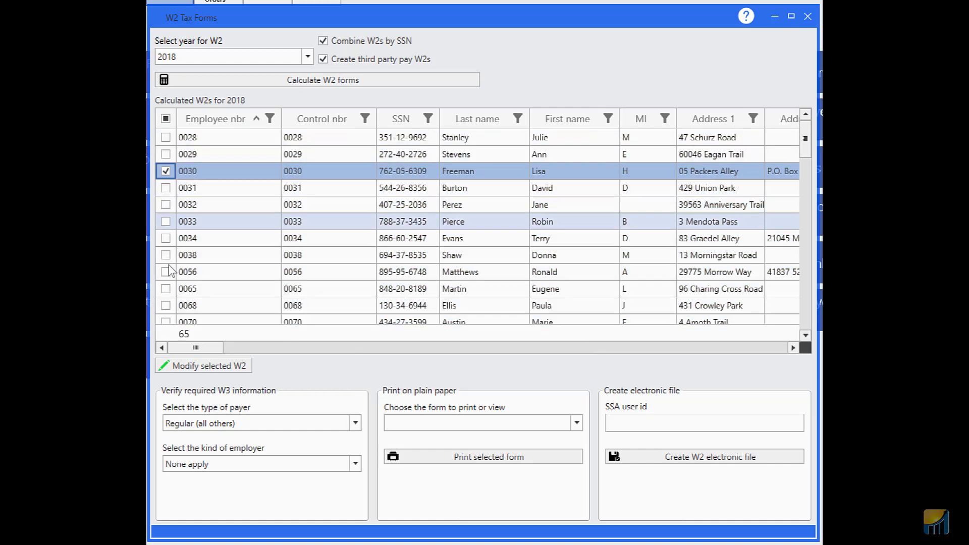
{"action": "left_click", "coordinate": [191, 367]}
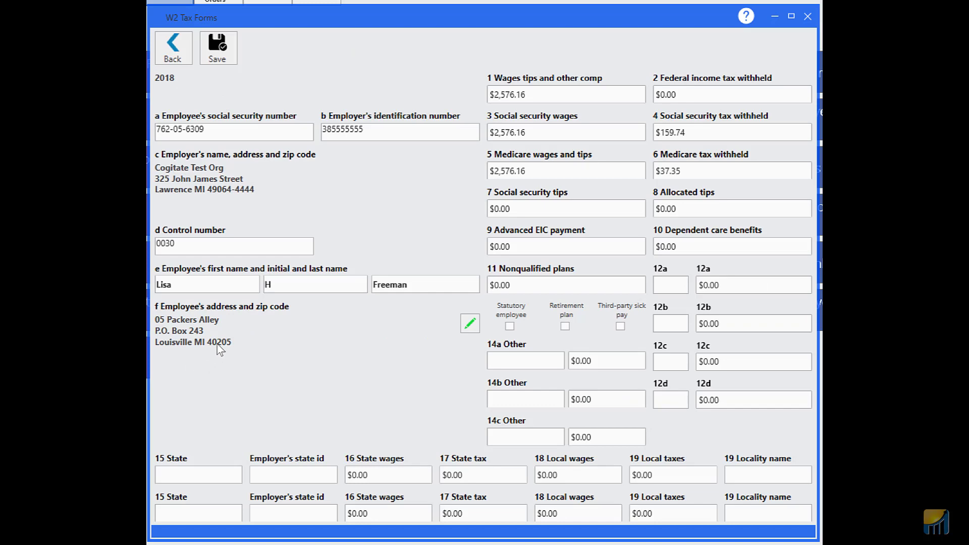
{"action": "double_click", "coordinate": [273, 285]}
{"action": "key", "text": "BackSpace"}
{"action": "left_click", "coordinate": [217, 48]}
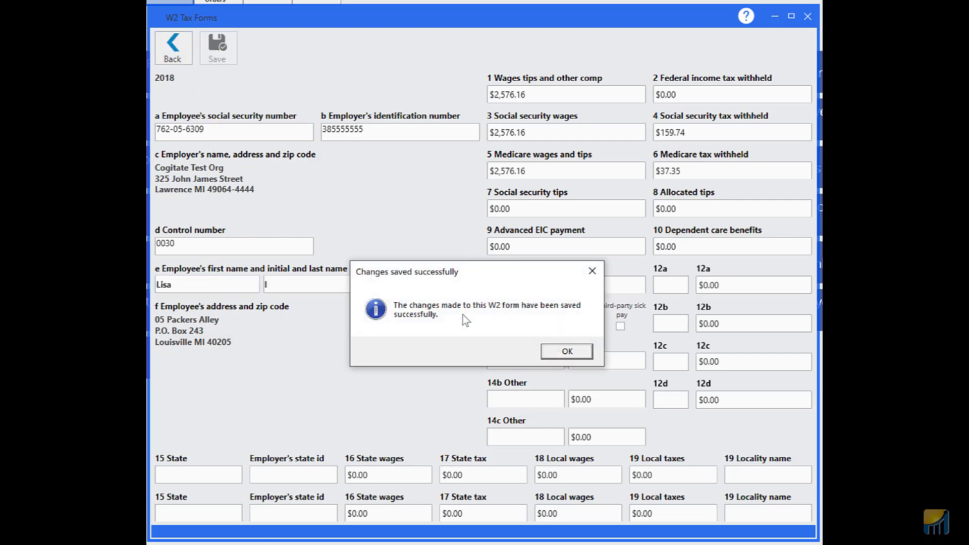
{"action": "left_click", "coordinate": [568, 353]}
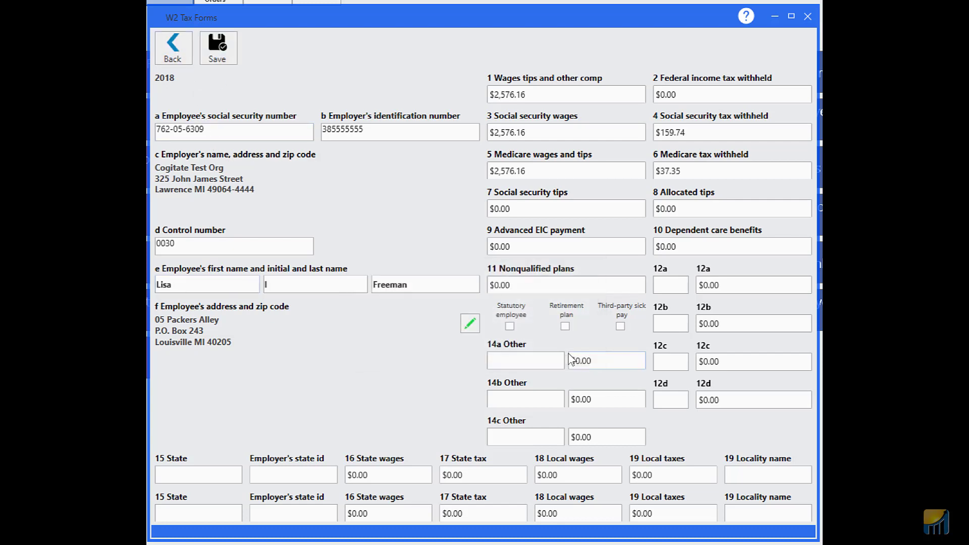
{"action": "left_click", "coordinate": [164, 54]}
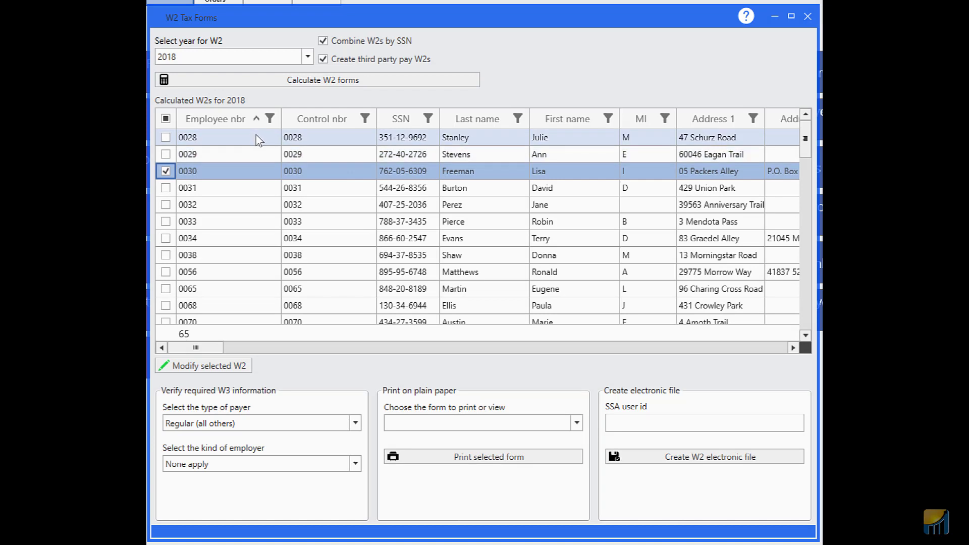
- Replace all saved 2018 W2 records, including the edited one, with a fresh calculation
{"action": "left_click", "coordinate": [262, 84]}
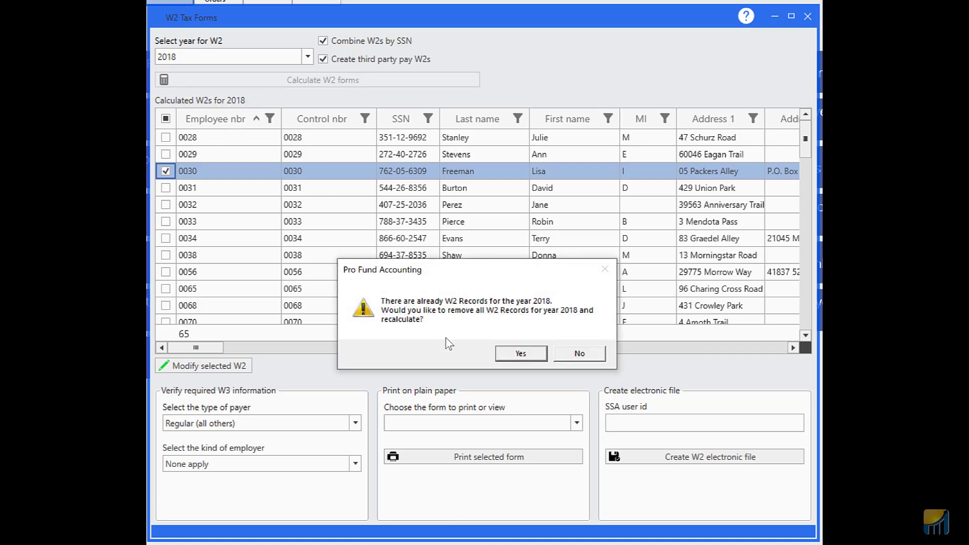
{"action": "left_click", "coordinate": [509, 353]}
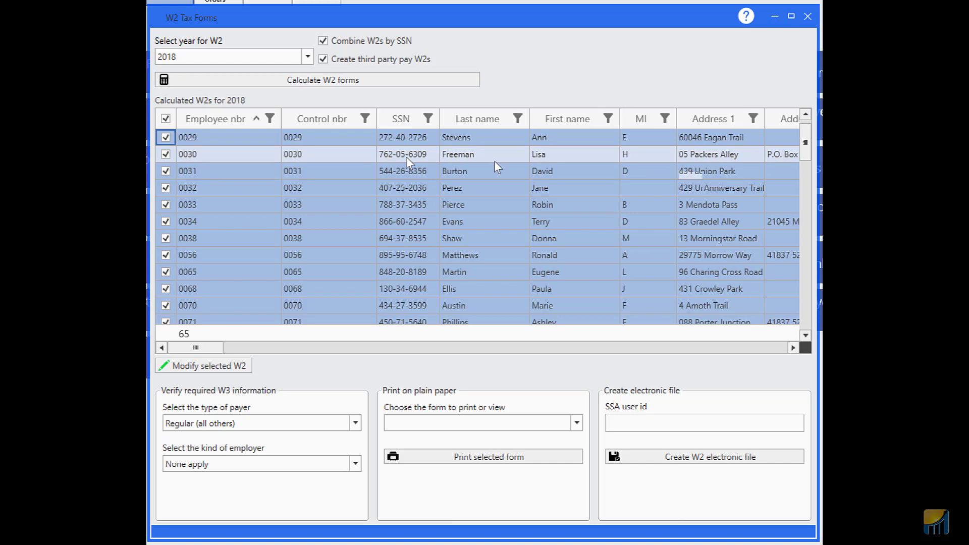
- Clear the full selection and select only the W2s in the first, third, fifth, seventh and eleventh rows
{"action": "left_click", "coordinate": [165, 118]}
{"action": "left_click", "coordinate": [165, 238]}
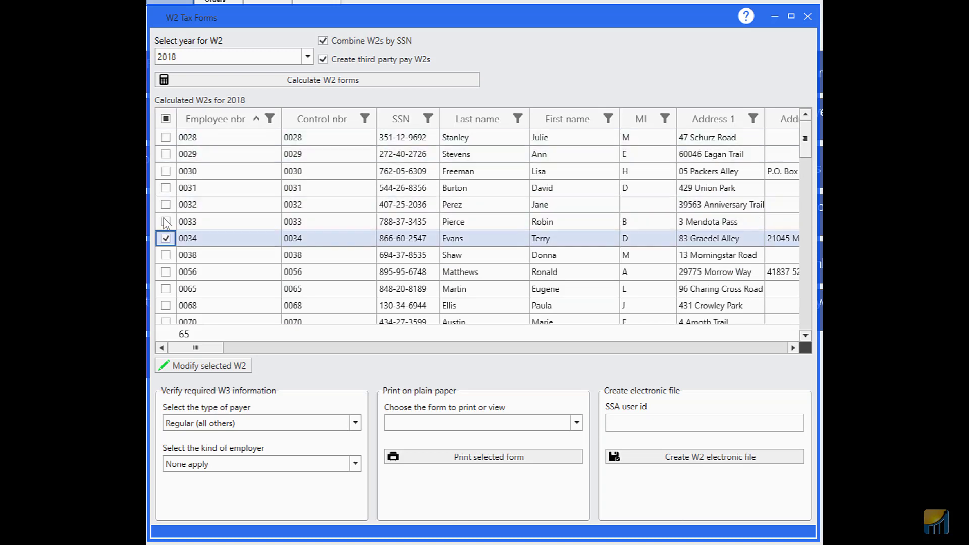
{"action": "left_click", "coordinate": [165, 204]}
{"action": "left_click", "coordinate": [165, 170]}
{"action": "left_click", "coordinate": [166, 140]}
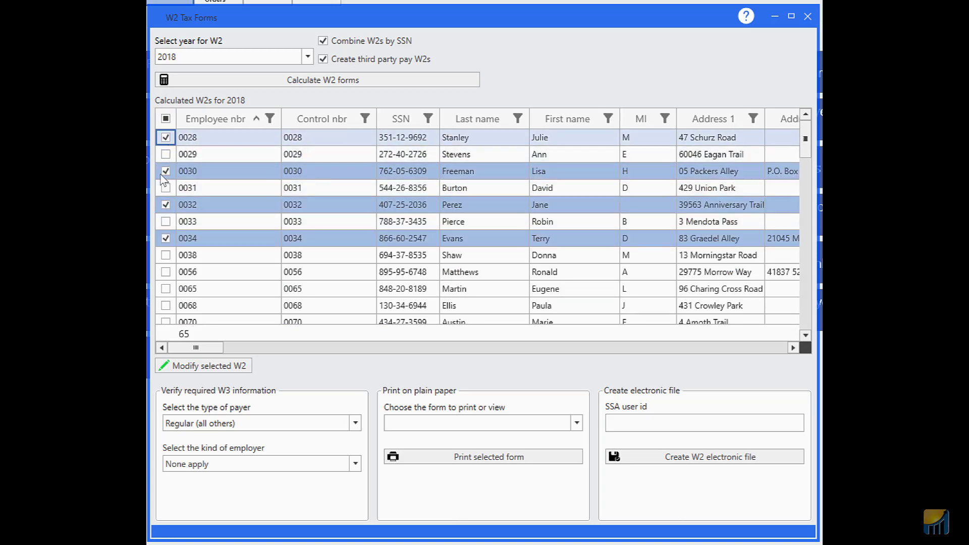
{"action": "left_click", "coordinate": [167, 304]}
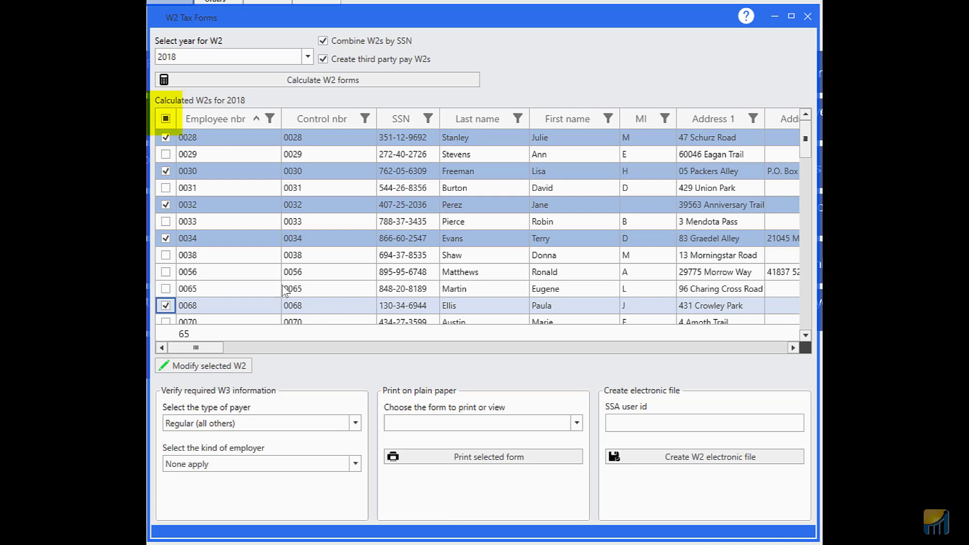
- Select all calculated W2s and review the print preview of the W2 4UP With Instructions form
{"action": "left_click", "coordinate": [169, 121]}
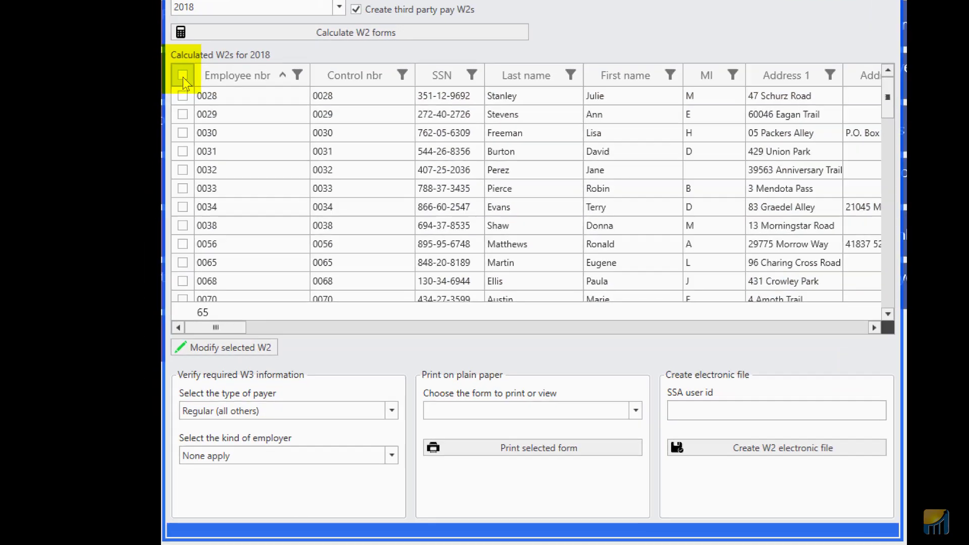
{"action": "left_click", "coordinate": [169, 121]}
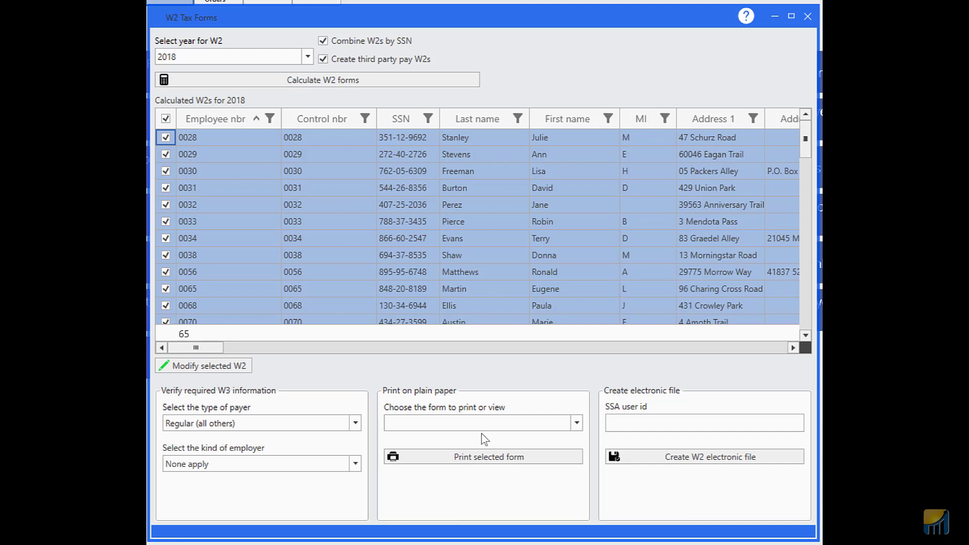
{"action": "left_click", "coordinate": [576, 423]}
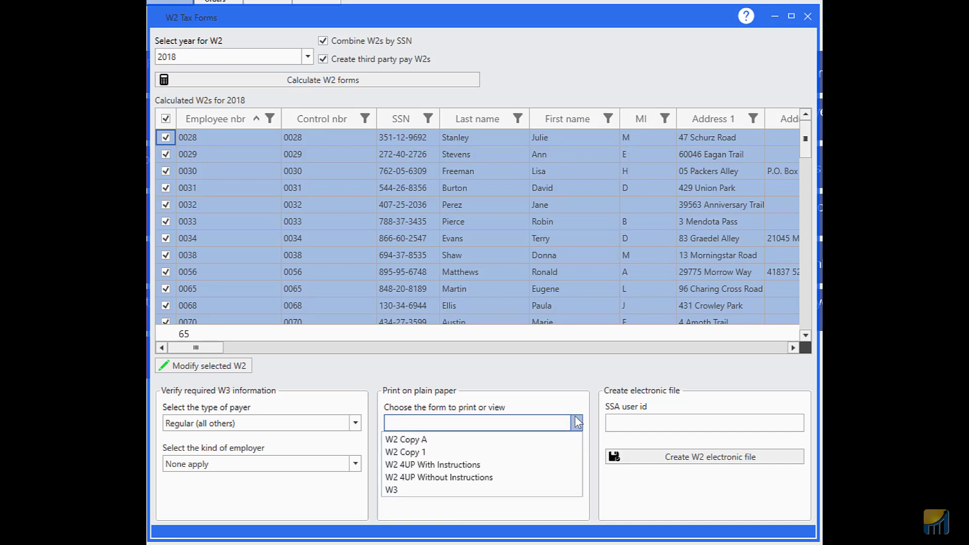
{"action": "left_click", "coordinate": [471, 464]}
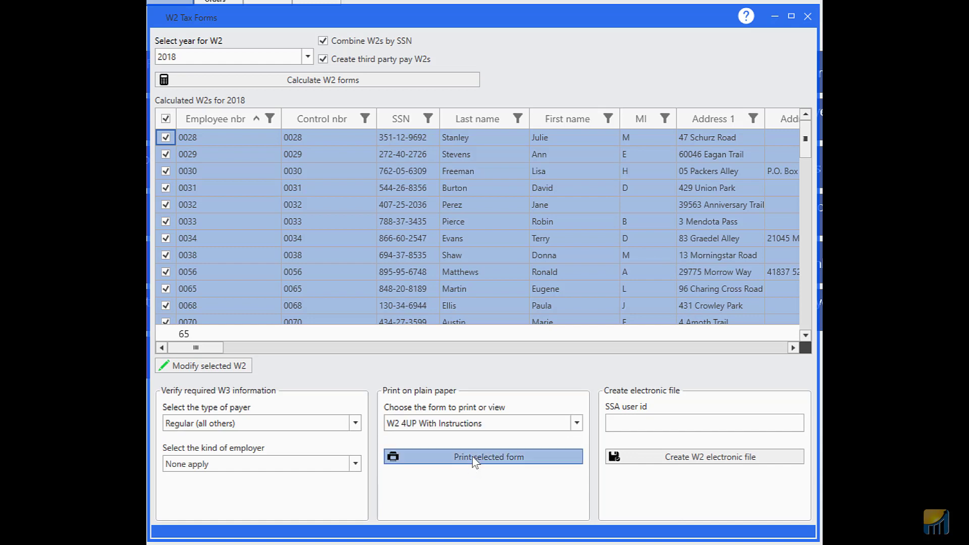
{"action": "left_click", "coordinate": [474, 460]}
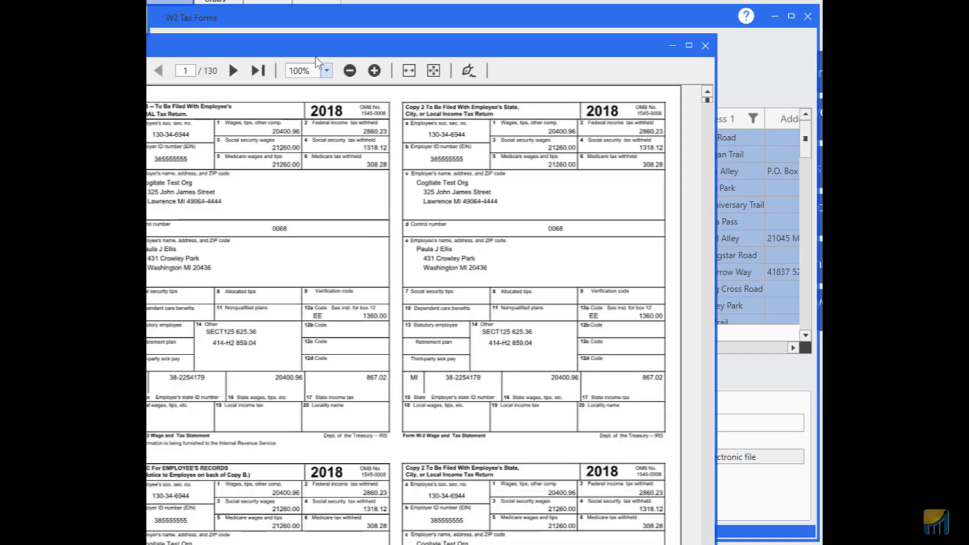
{"action": "left_click_drag", "start_coordinate": [311, 53], "coordinate": [402, 24]}
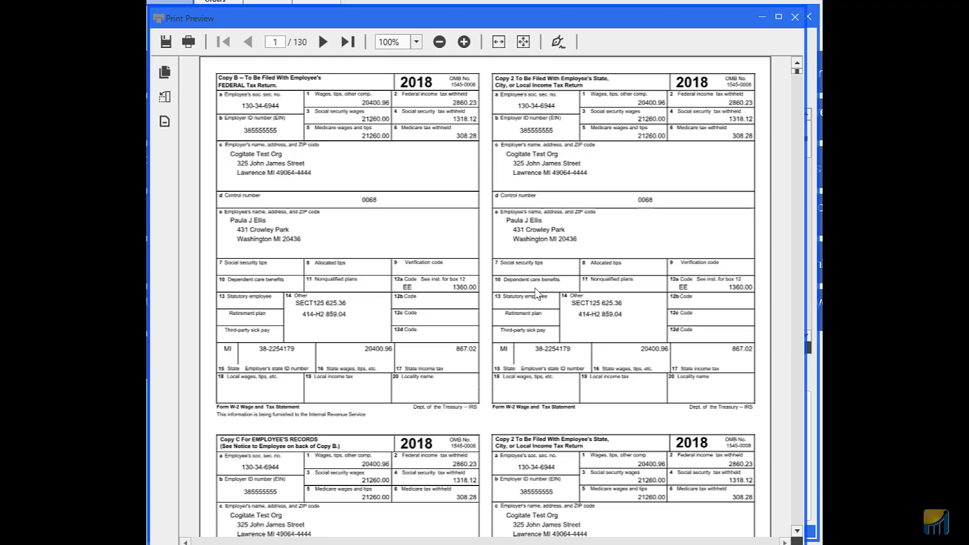
{"action": "scroll", "coordinate": [536, 293], "scroll_direction": "down", "scroll_amount": 10}
{"action": "scroll", "coordinate": [532, 289], "scroll_direction": "down", "scroll_amount": 14}
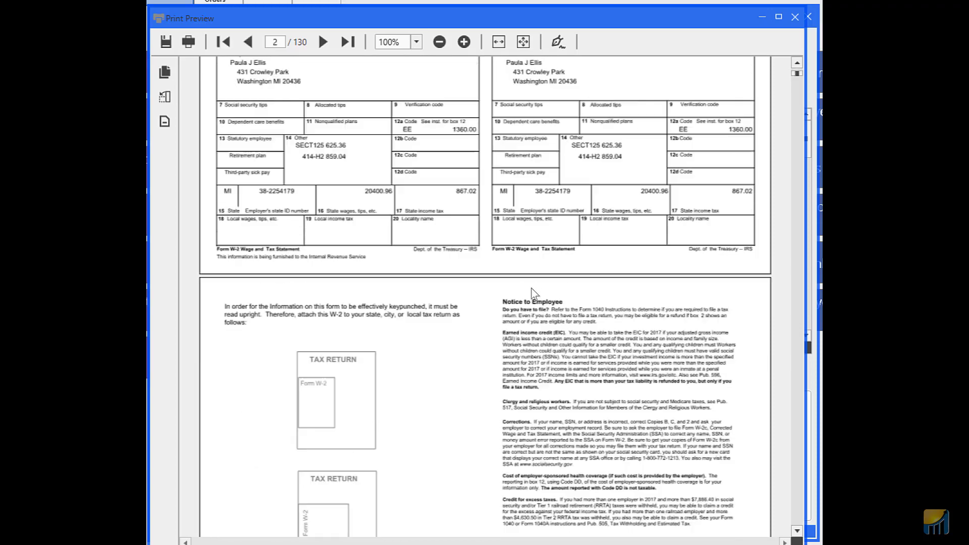
{"action": "scroll", "coordinate": [531, 293], "scroll_direction": "down", "scroll_amount": 12}
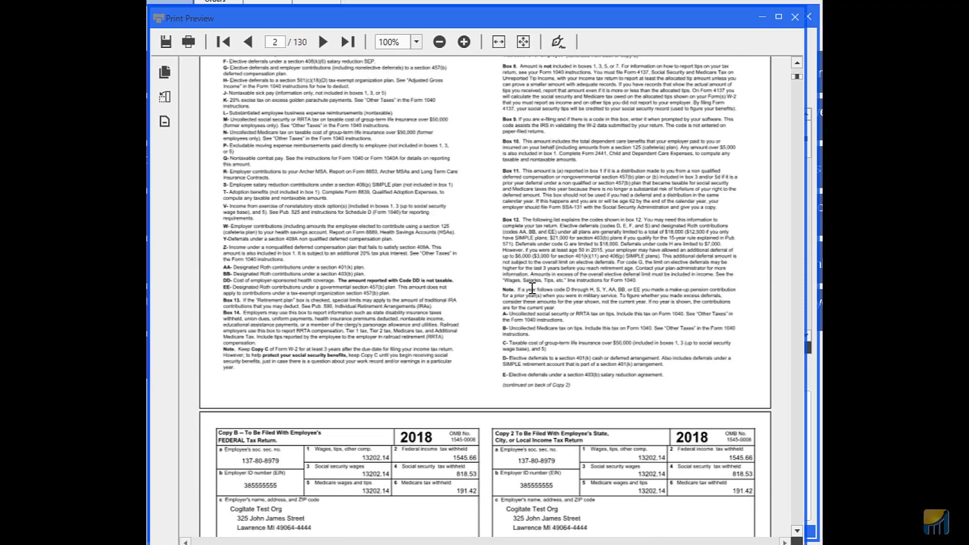
{"action": "scroll", "coordinate": [169, 92], "scroll_direction": "up", "scroll_amount": 4}
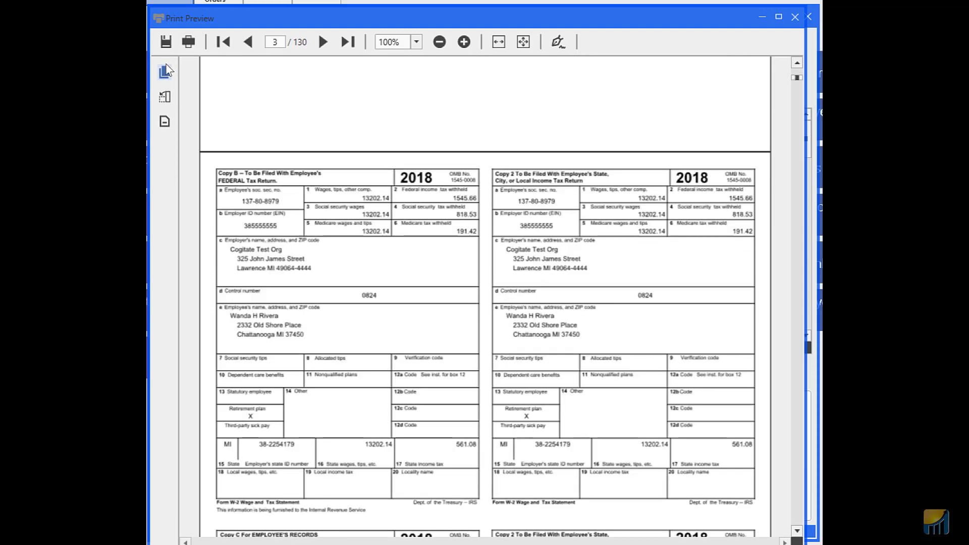
- Accept two-sided printing with Flip on Long Edge in the printing preferences and cancel the print job
{"action": "left_click", "coordinate": [191, 43]}
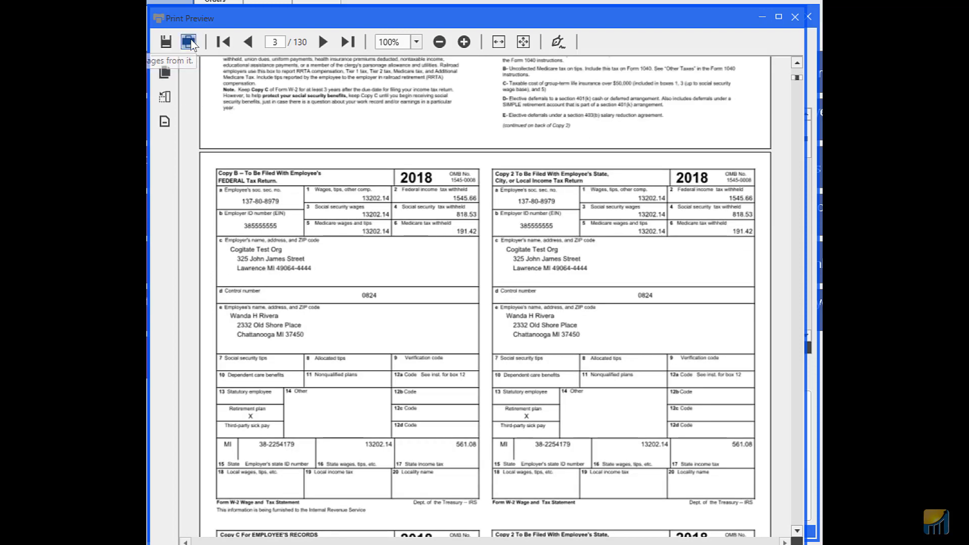
{"action": "left_click", "coordinate": [424, 151]}
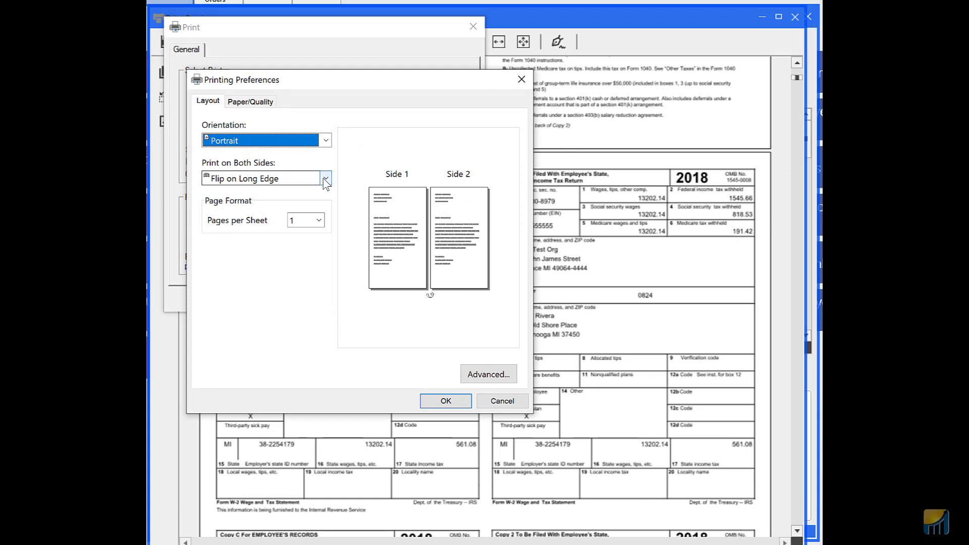
{"action": "left_click", "coordinate": [325, 181]}
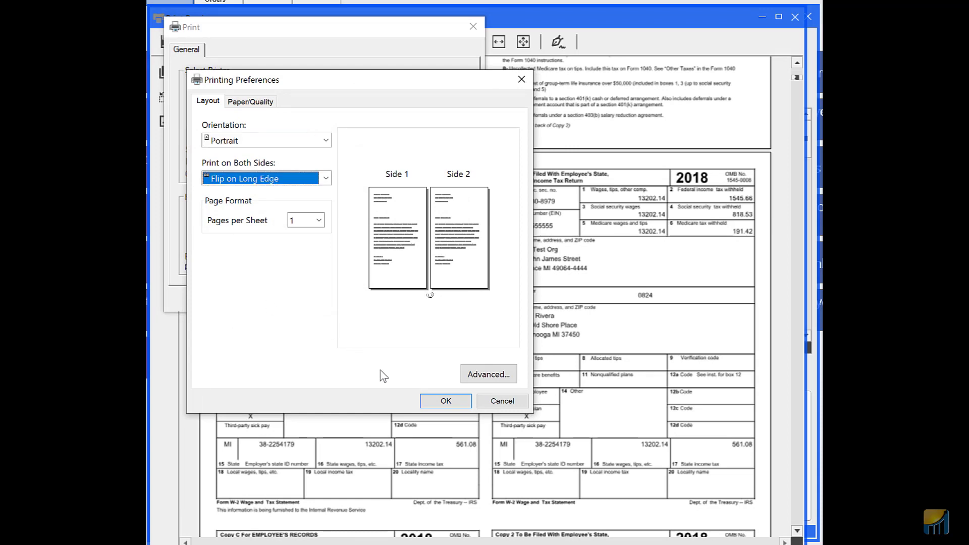
{"action": "left_click", "coordinate": [431, 401]}
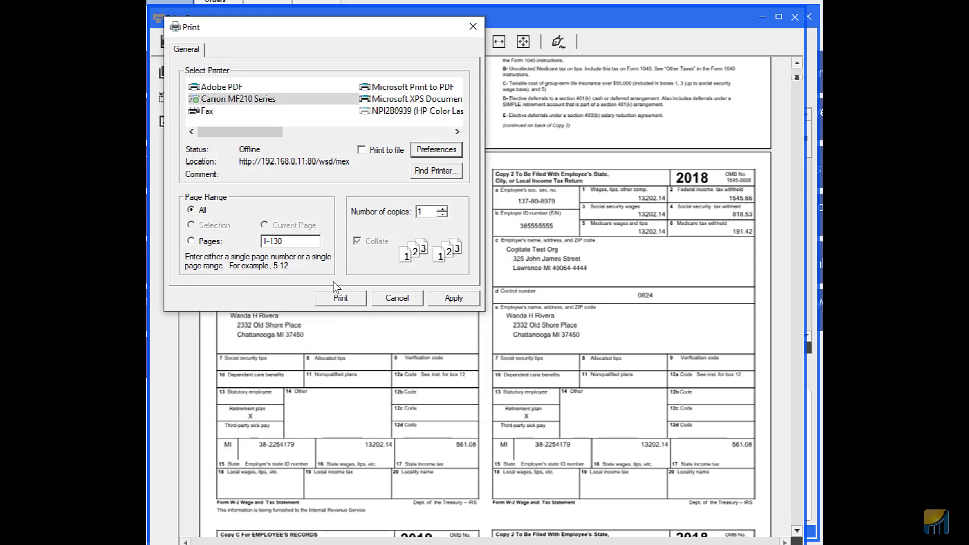
{"action": "left_click", "coordinate": [397, 299]}
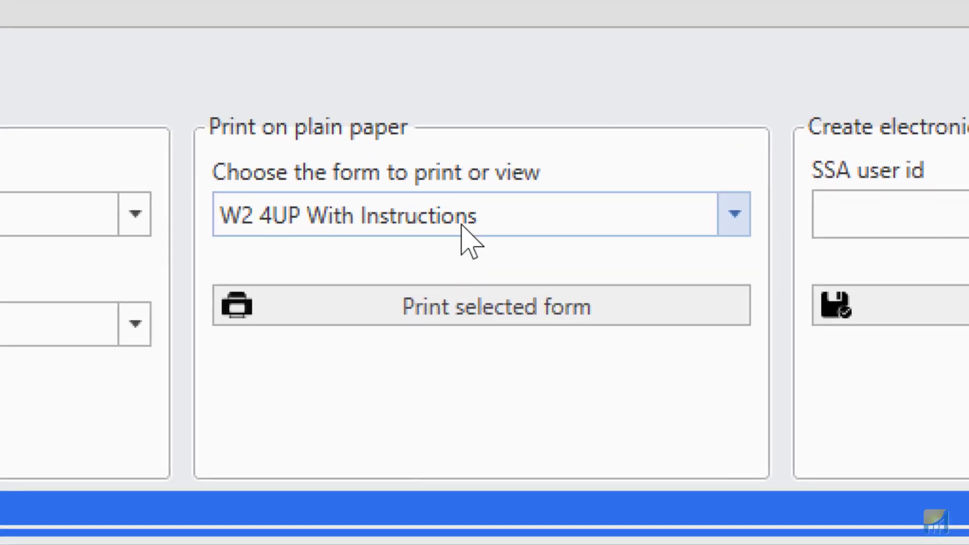
- Generate the W2 Copy A form for all selected W2s and review its pages in the print preview
{"action": "left_click", "coordinate": [462, 224]}
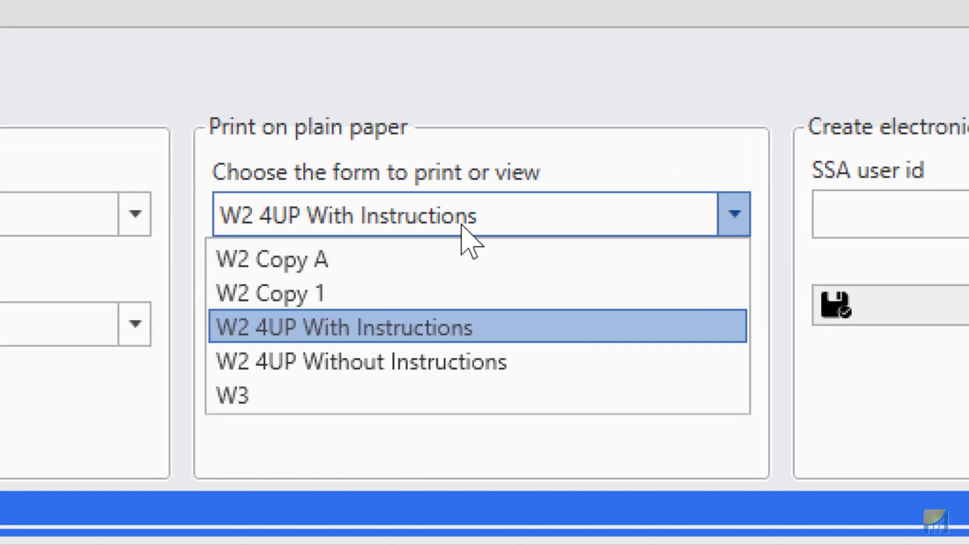
{"action": "left_click", "coordinate": [377, 261]}
{"action": "left_click", "coordinate": [377, 322]}
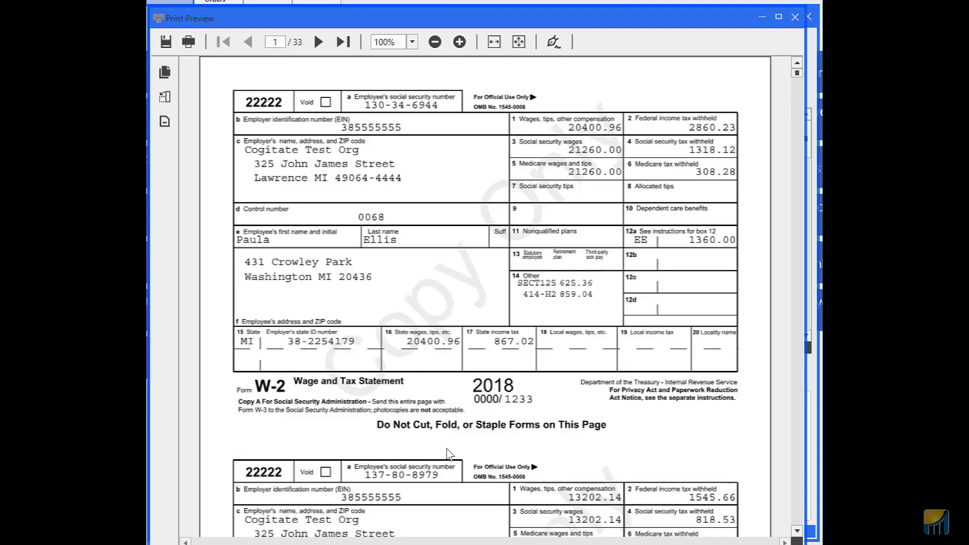
{"action": "scroll", "coordinate": [502, 442], "scroll_direction": "down", "scroll_amount": 4}
{"action": "scroll", "coordinate": [502, 442], "scroll_direction": "down", "scroll_amount": 8}
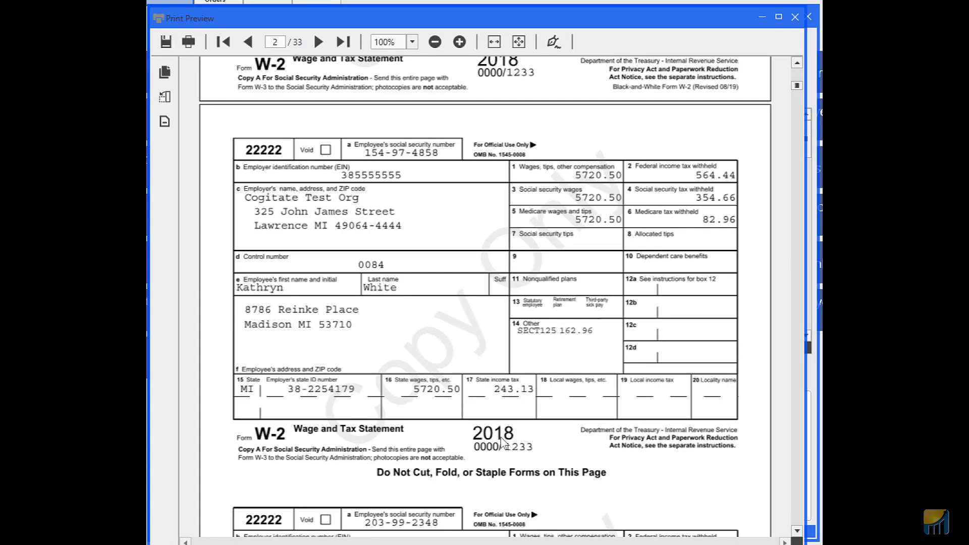
{"action": "scroll", "coordinate": [502, 442], "scroll_direction": "down", "scroll_amount": 3}
{"action": "scroll", "coordinate": [503, 442], "scroll_direction": "down", "scroll_amount": 6}
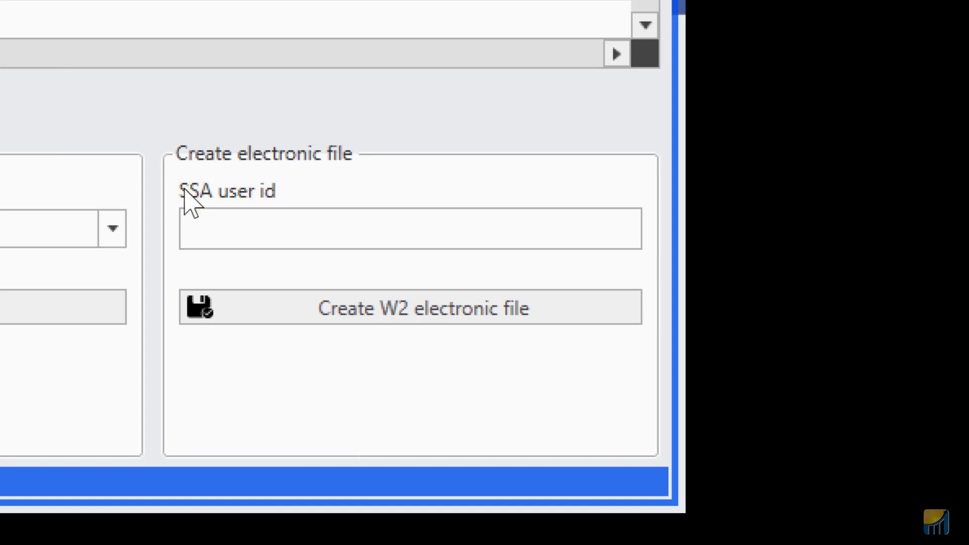
- Enter the SSA user ID and start creating the W2 electronic file
{"action": "left_click", "coordinate": [260, 217]}
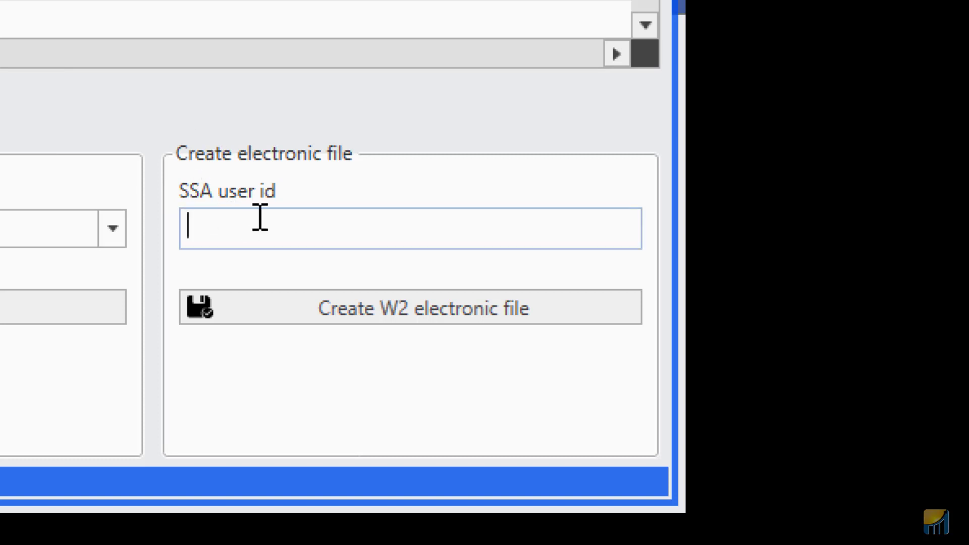
{"action": "type", "text": "1234567"}
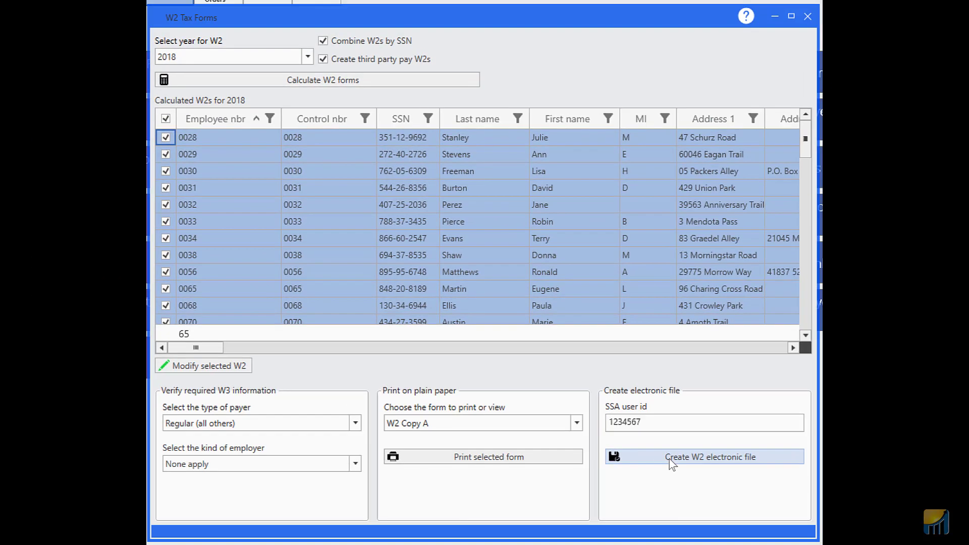
{"action": "left_click", "coordinate": [671, 463]}
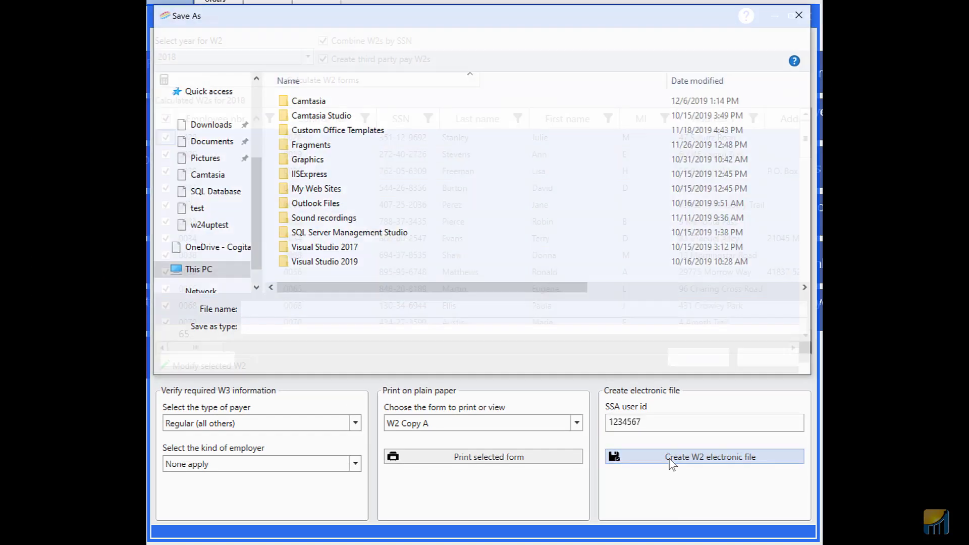